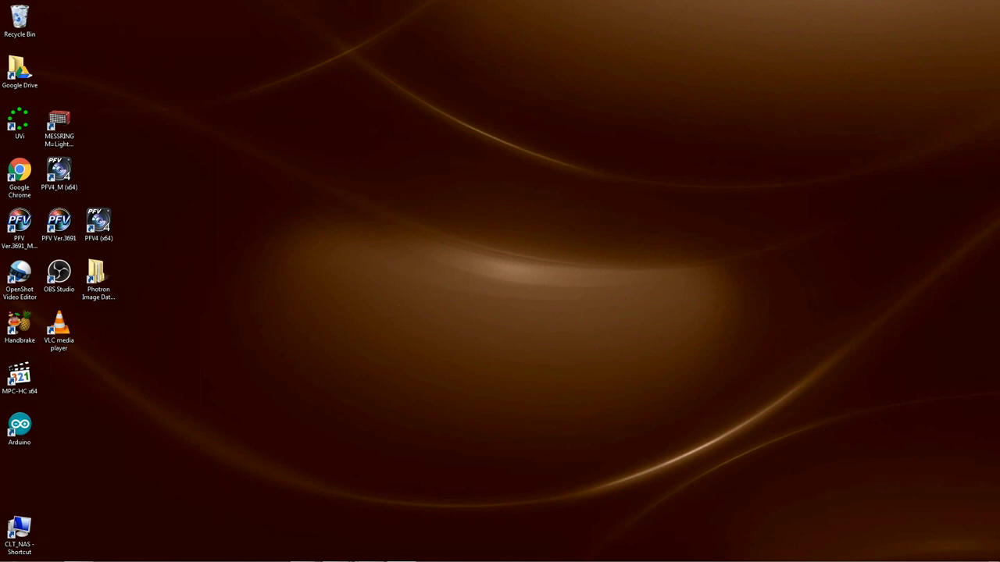
- Launch FASTCAM Viewer 4 from the taskbar and bring up its main menu
click(370, 552)
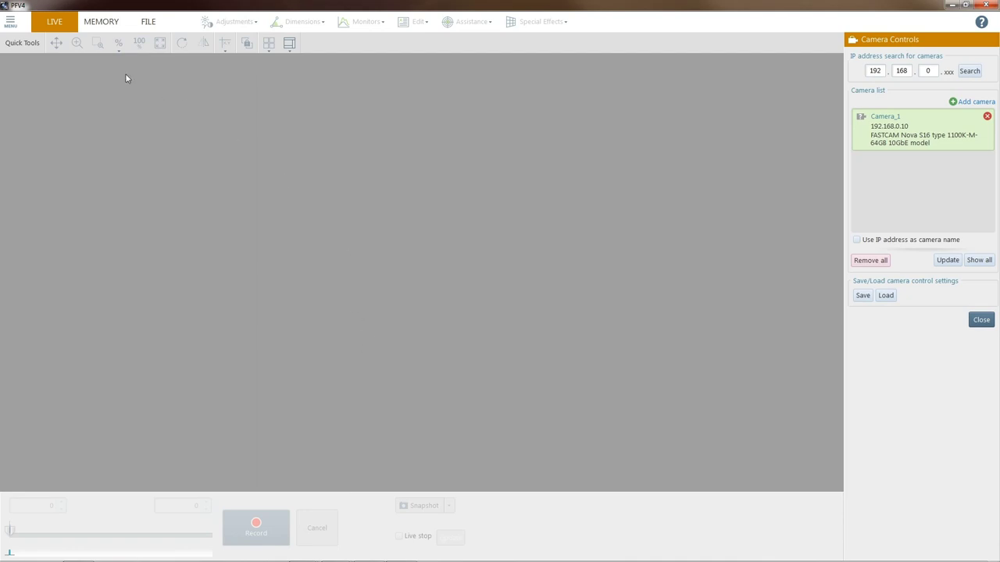
click(14, 24)
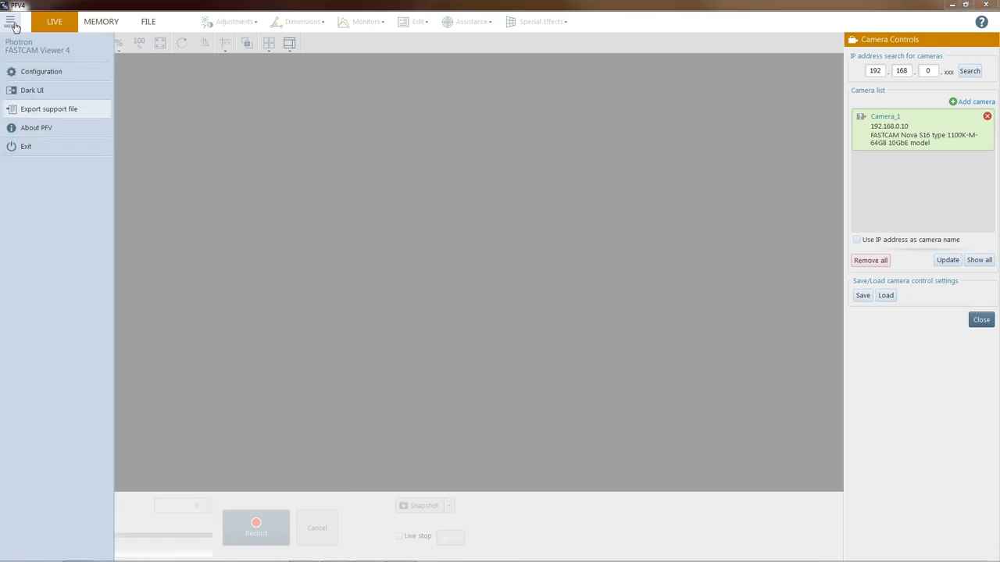
- Change the Realtek USB GbE LAN port's IP address to 192.168.0.3 and apply it
click(34, 72)
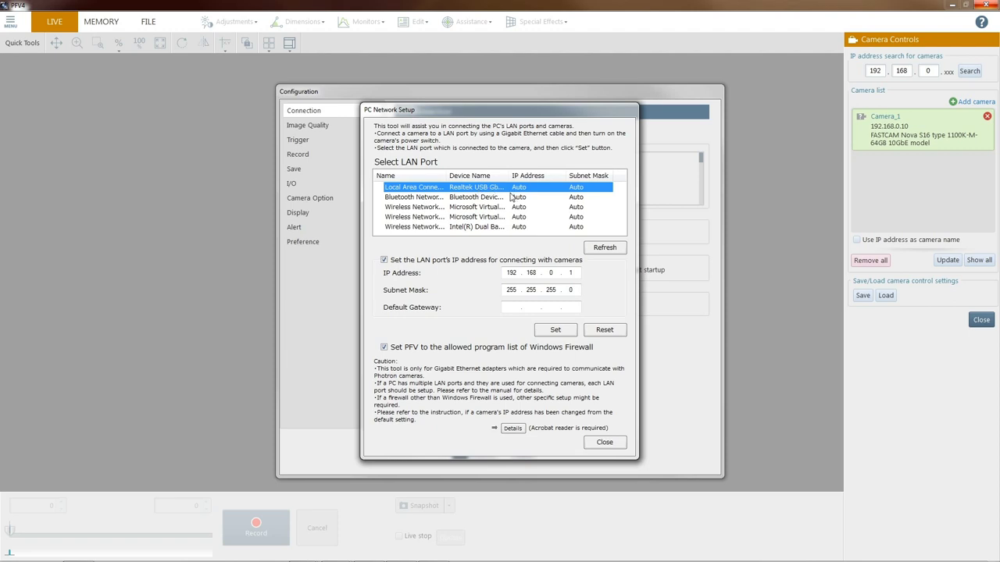
drag(508, 175, 540, 175)
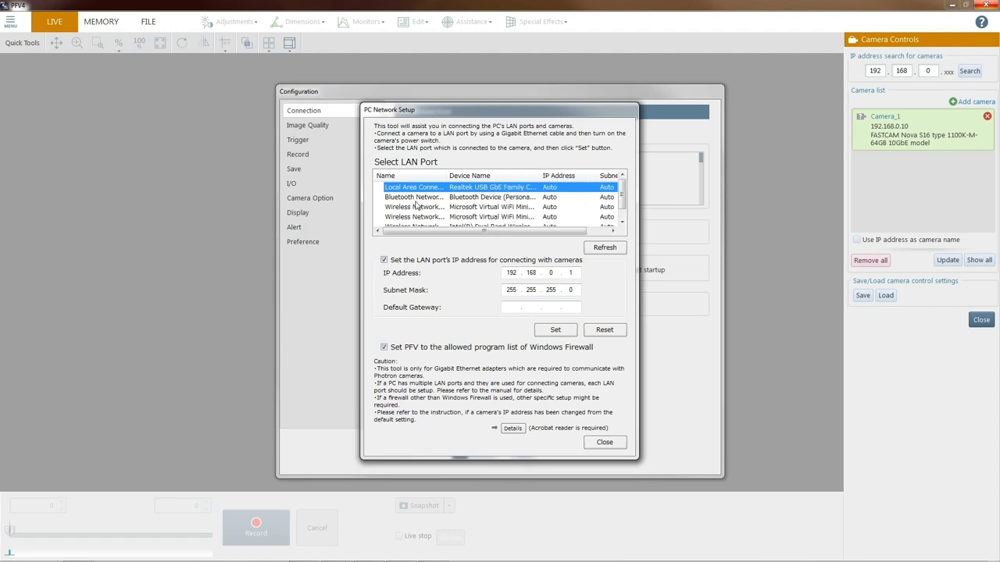
click(578, 272)
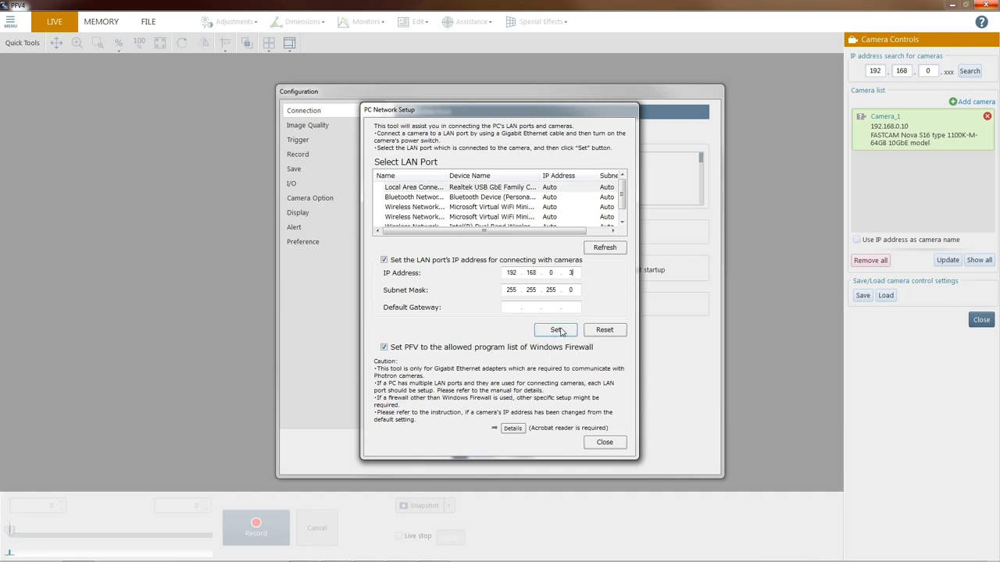
click(556, 330)
click(605, 442)
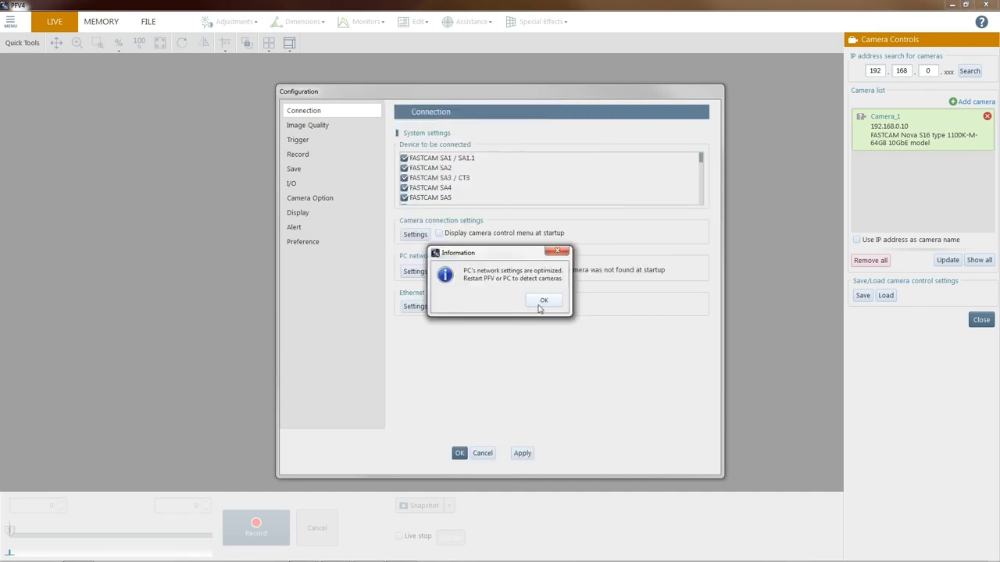
- Dismiss the optimized-network notice and confirm Ethernet packet size 1458 with packet count 128
click(541, 303)
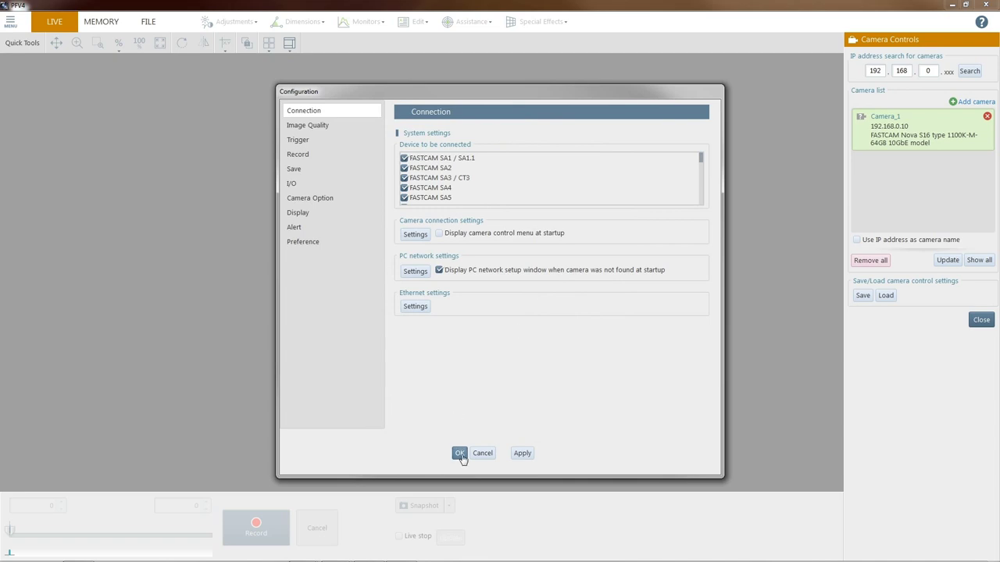
click(460, 453)
click(414, 306)
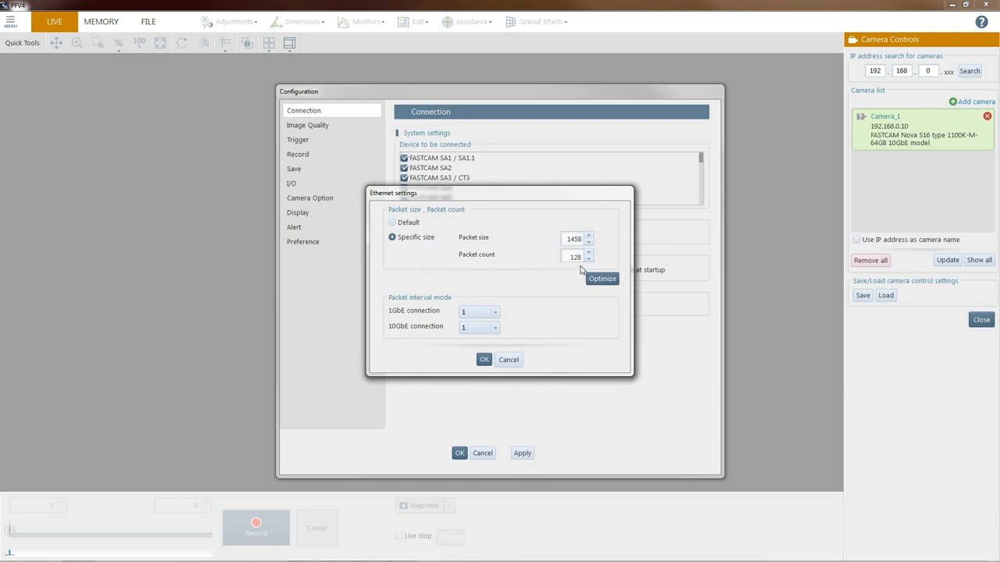
click(484, 359)
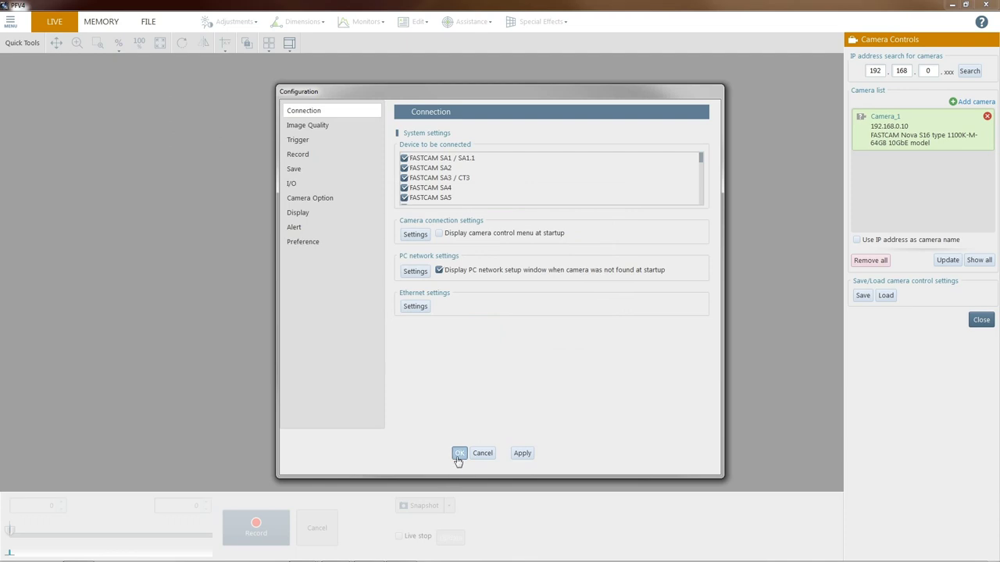
- Close Configuration and search the network, finding the Nova S16 camera at 192.168.0.10
click(460, 454)
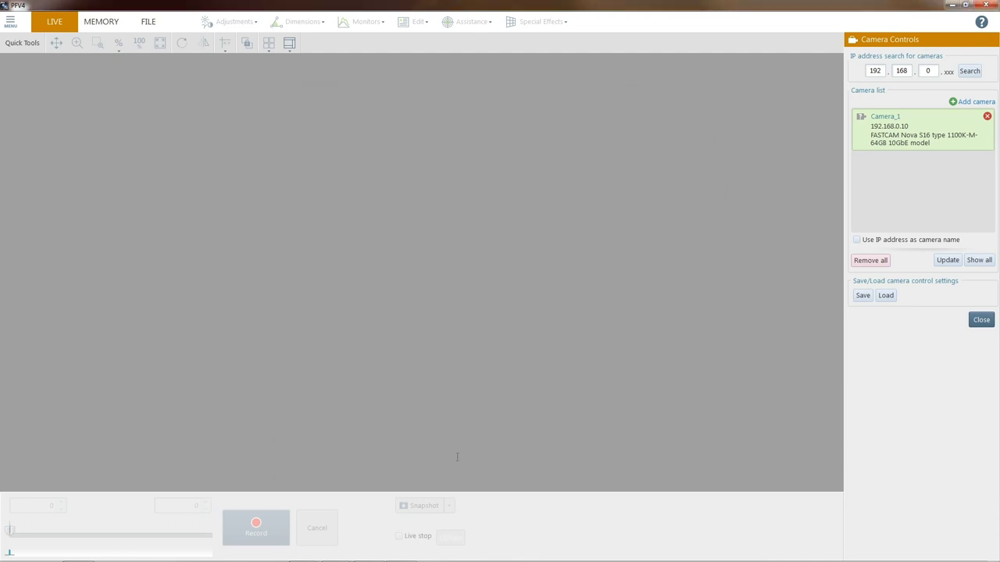
click(969, 71)
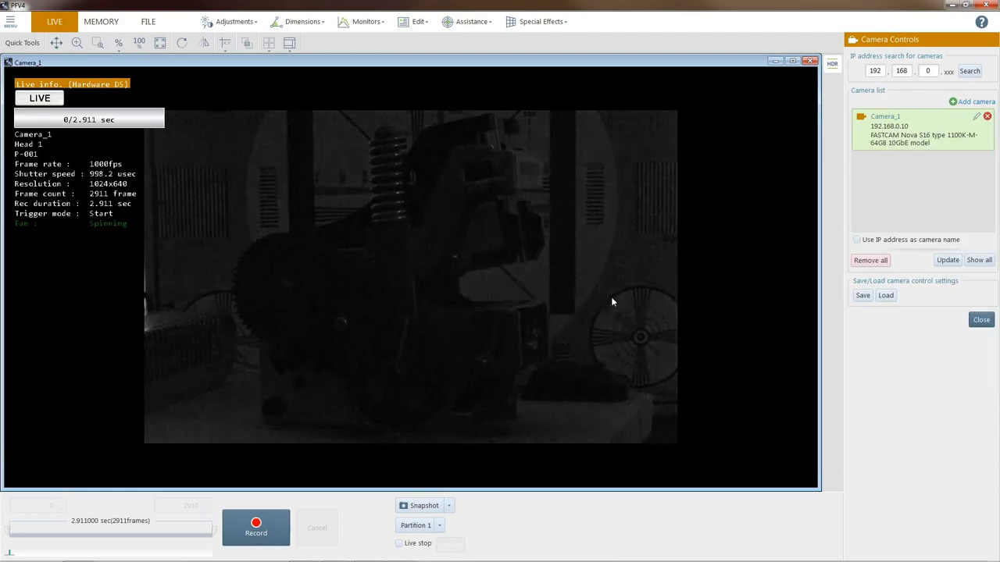
- Switch to the LIVE settings and run a shading calibration on Camera_1
click(981, 320)
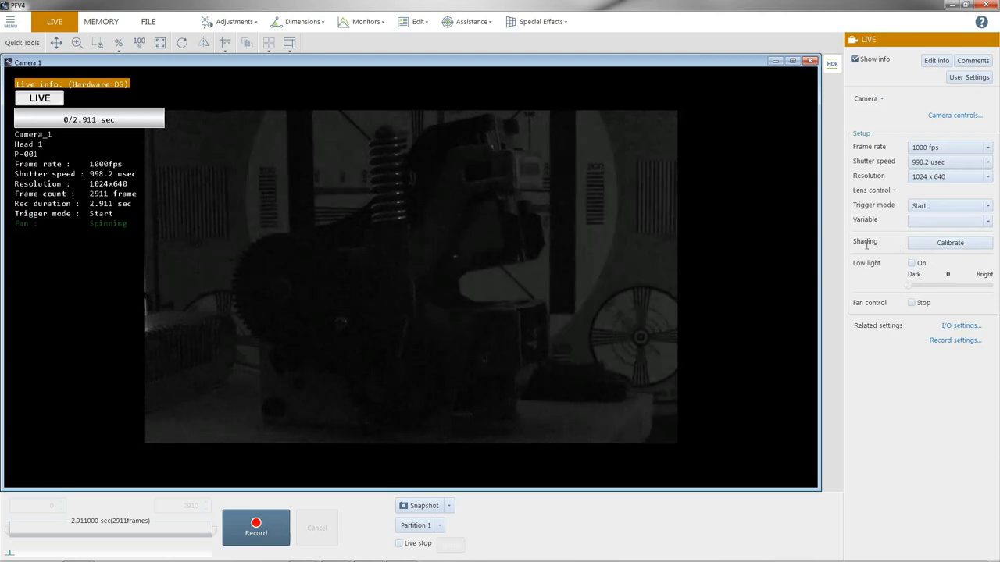
click(937, 244)
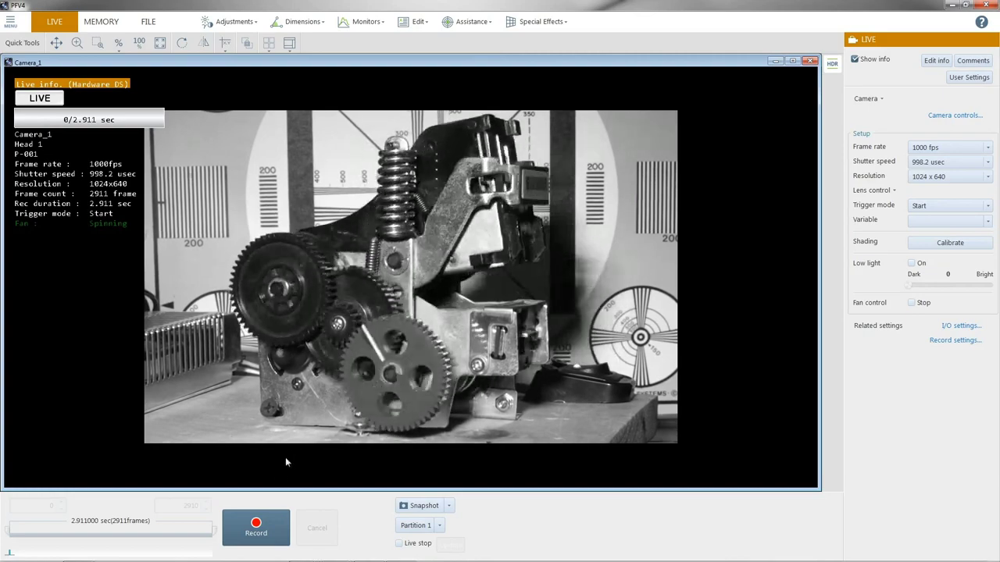
- Arm the camera and record a 2911-frame, 2.911-second clip of the stapler mechanism
click(276, 527)
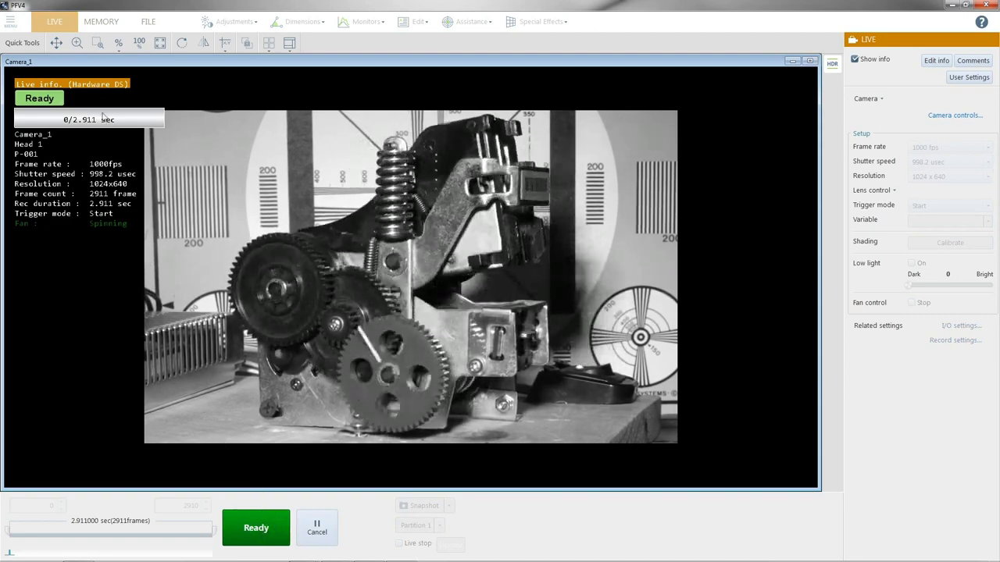
click(256, 528)
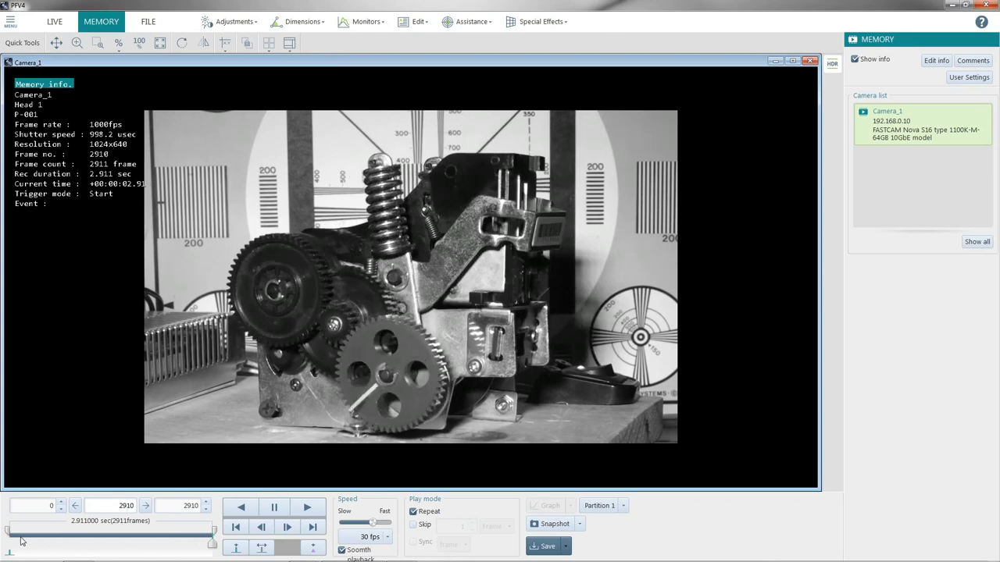
- Play the recorded clip and slow playback from 30 fps down to 3 fps
click(316, 509)
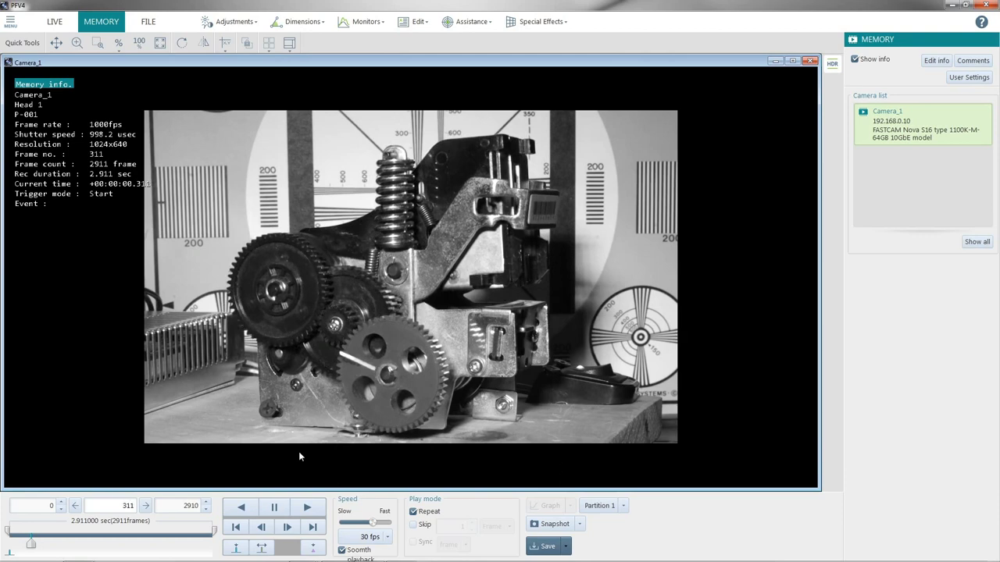
drag(373, 522, 360, 530)
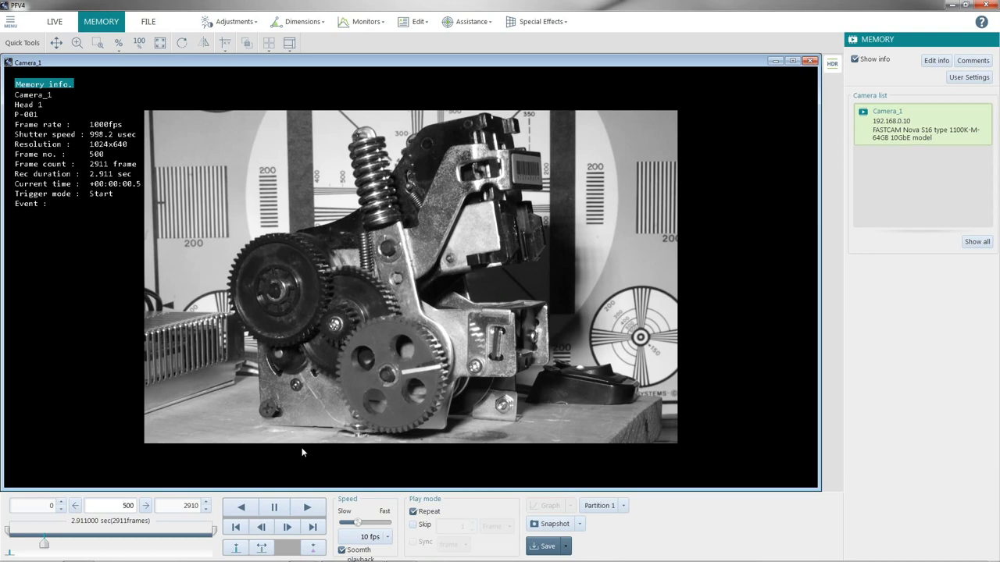
drag(356, 524, 348, 523)
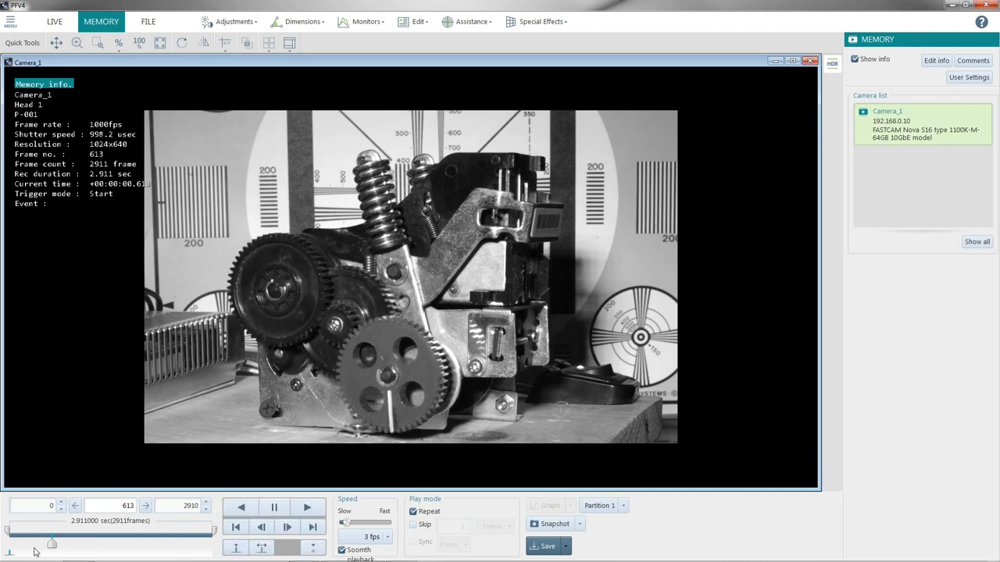
- Trim the playback range to frames 844–1314 and set playback speed to 60 fps
drag(52, 545, 68, 548)
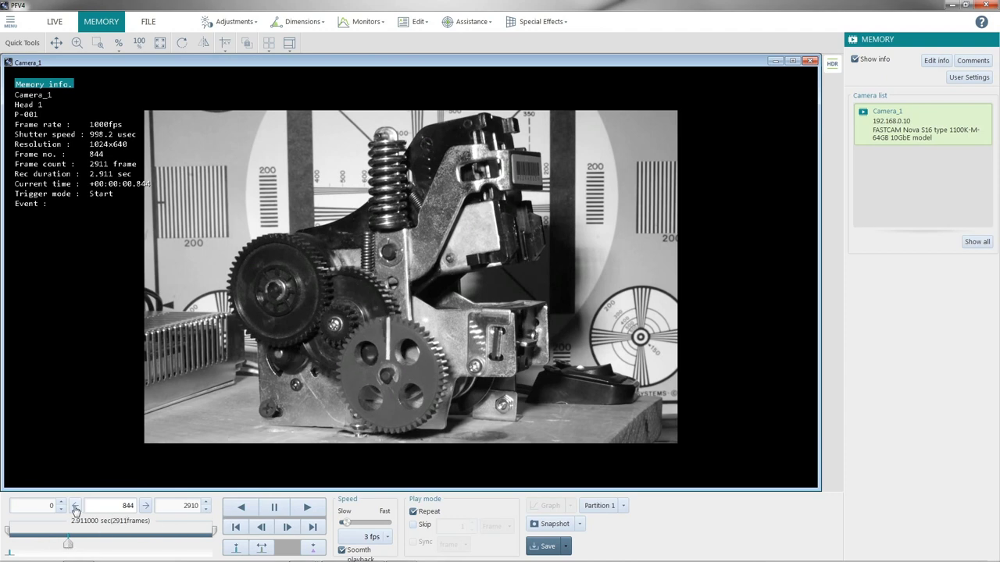
click(76, 510)
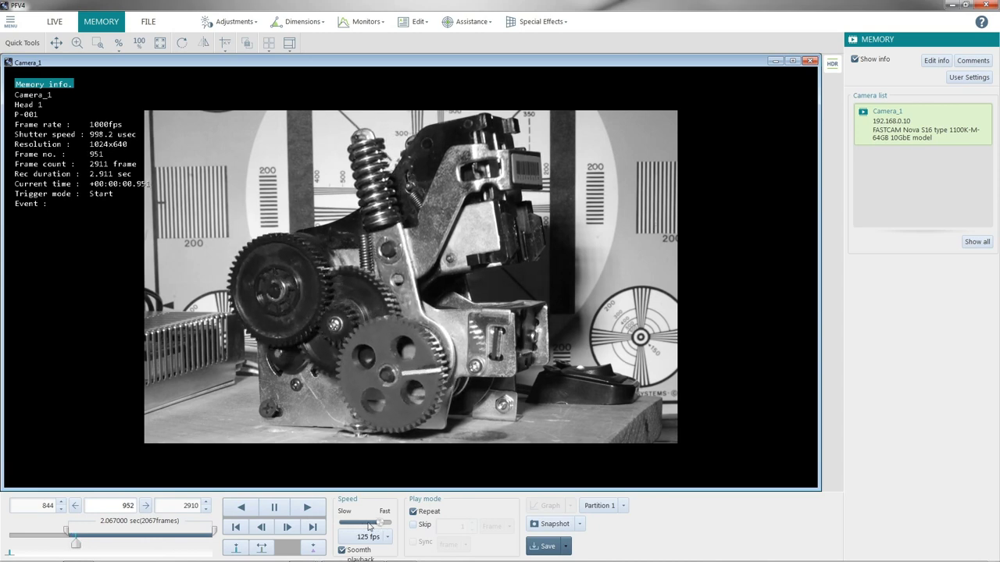
drag(381, 527, 378, 528)
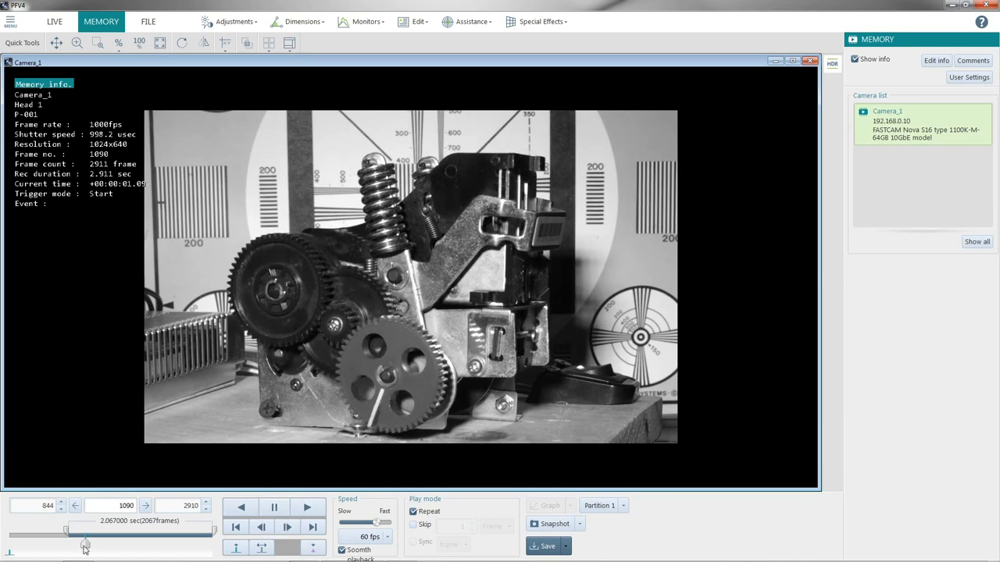
drag(84, 549, 99, 544)
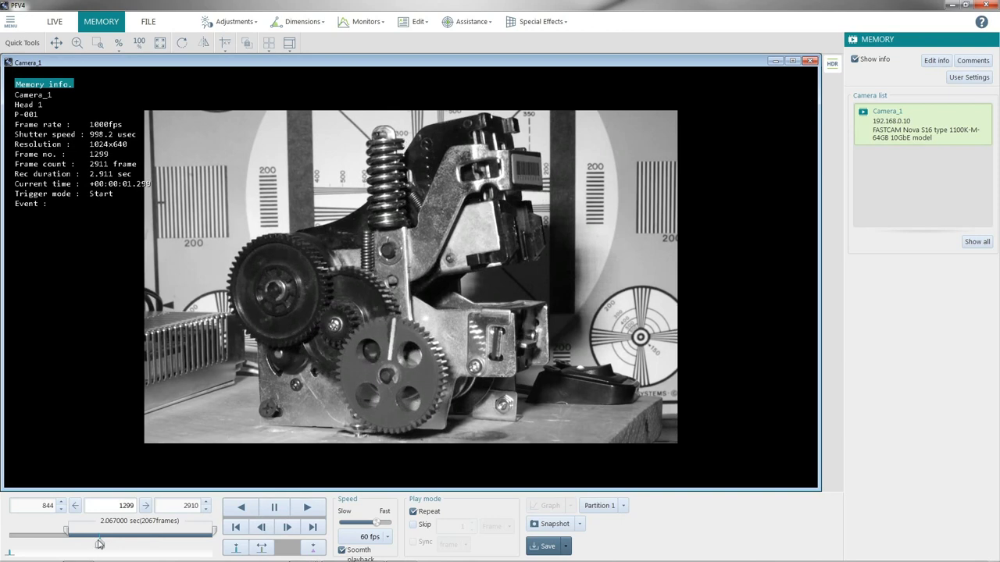
click(147, 506)
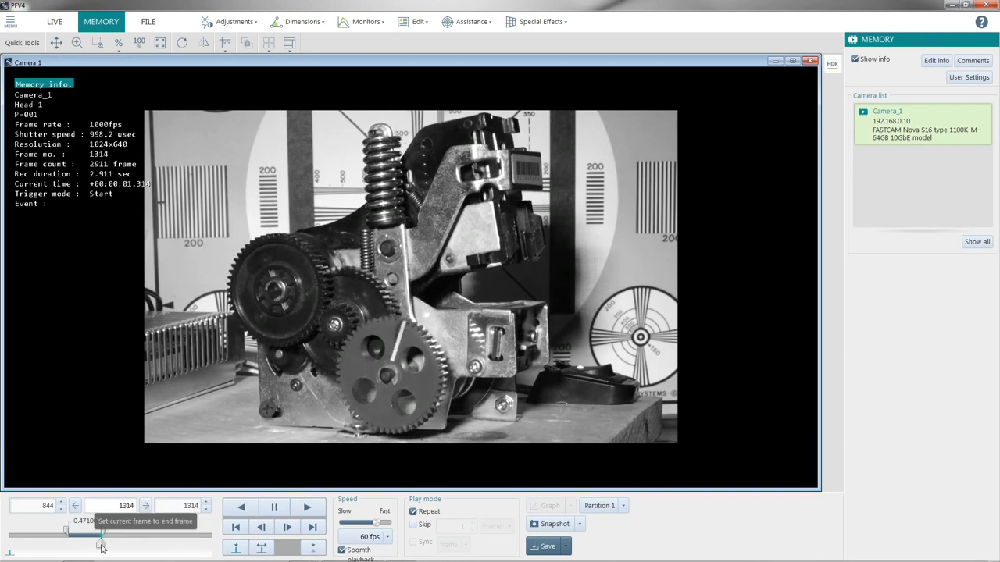
drag(101, 547, 70, 545)
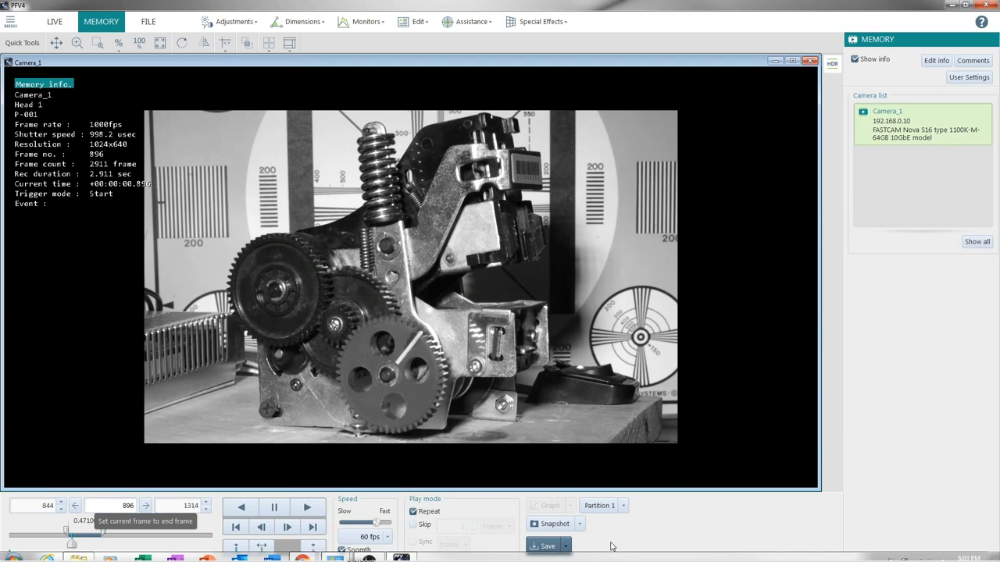
- Open the Save dialog for the trimmed 471-frame clip and choose MRAW as the format
click(544, 547)
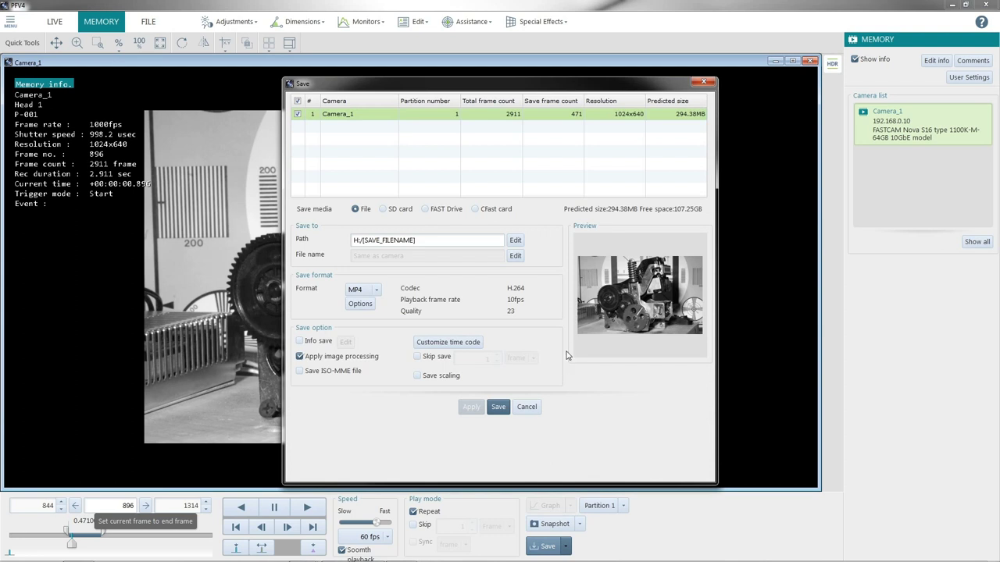
click(375, 289)
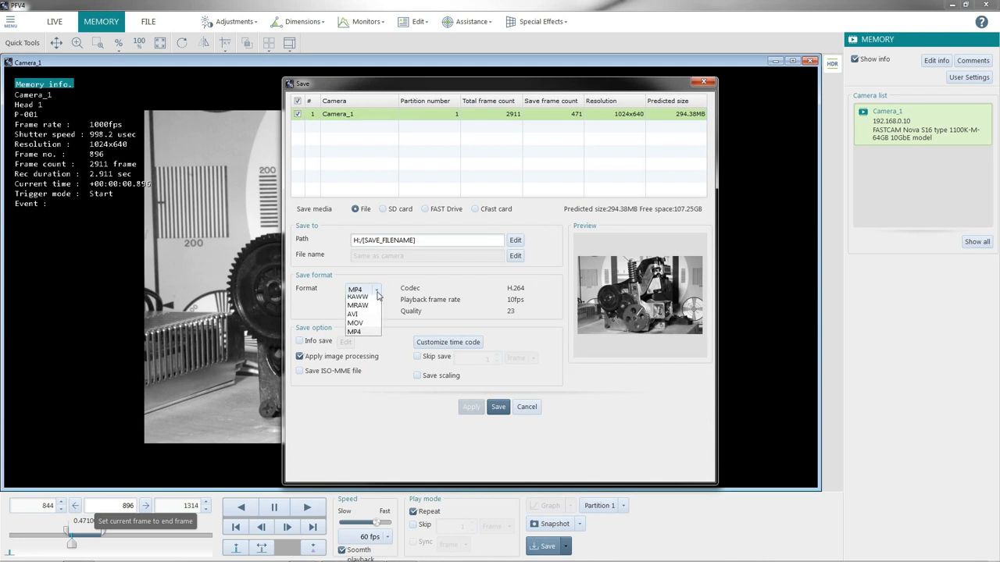
click(368, 346)
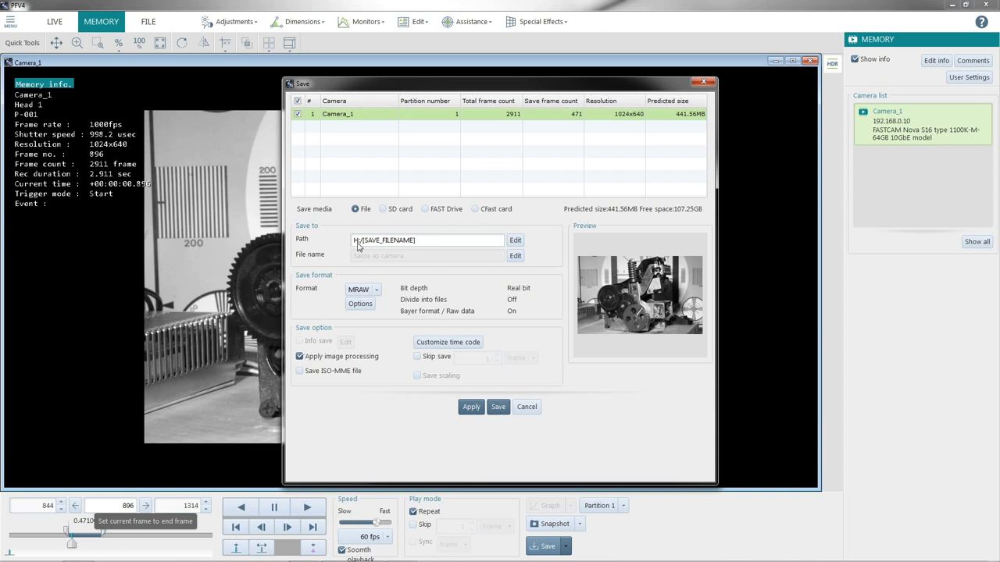
- Save the 471-frame clip to disk as MRAW
click(495, 407)
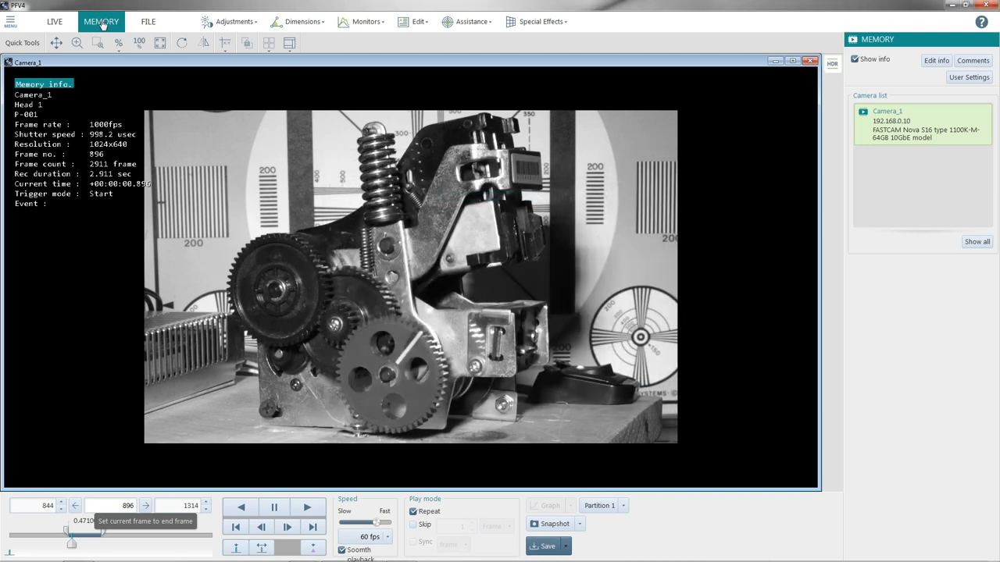
- Open Camera_1_C001H001S0012.cihx from SSD (H:) > Photron Image Data, sorted by date modified
click(154, 24)
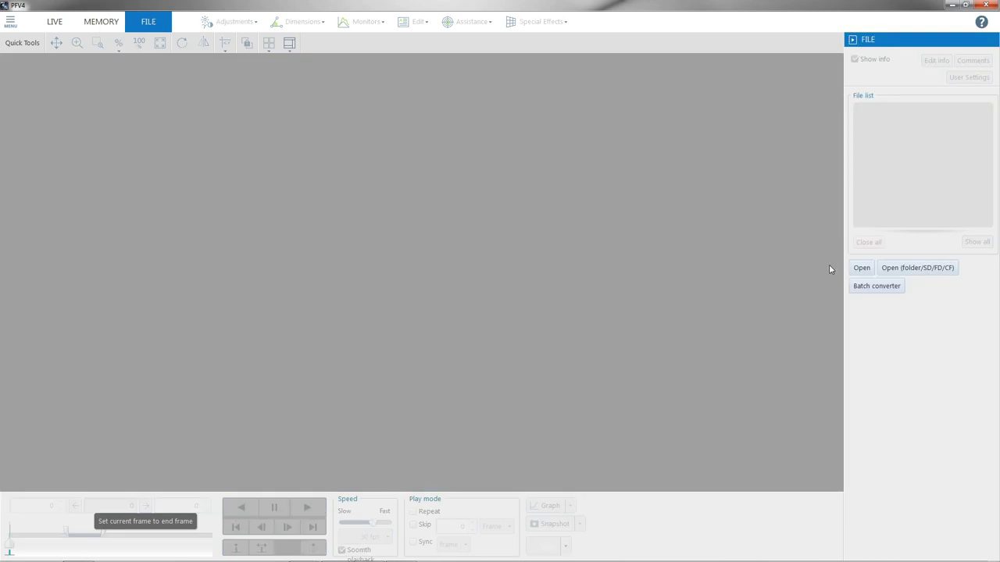
click(862, 269)
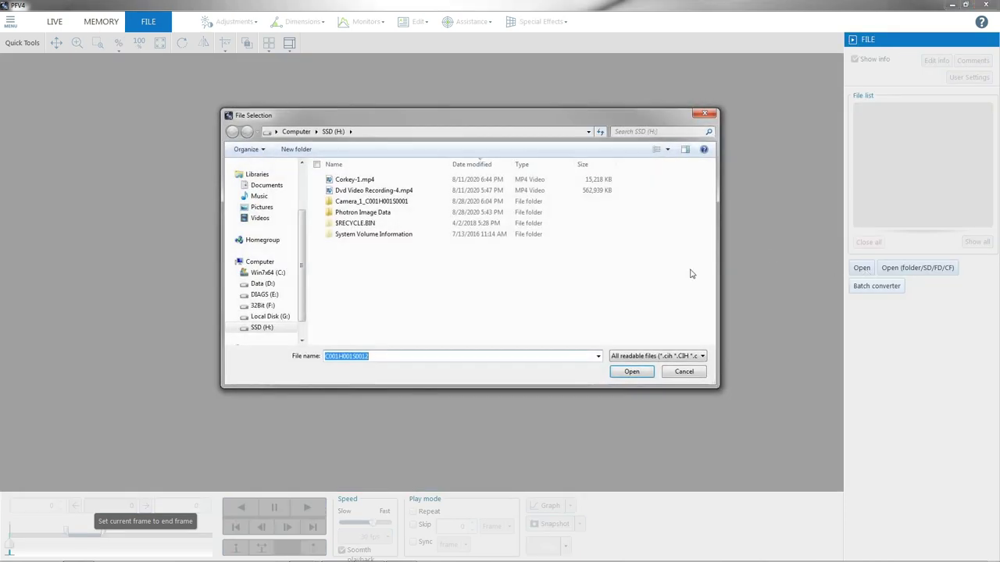
click(276, 329)
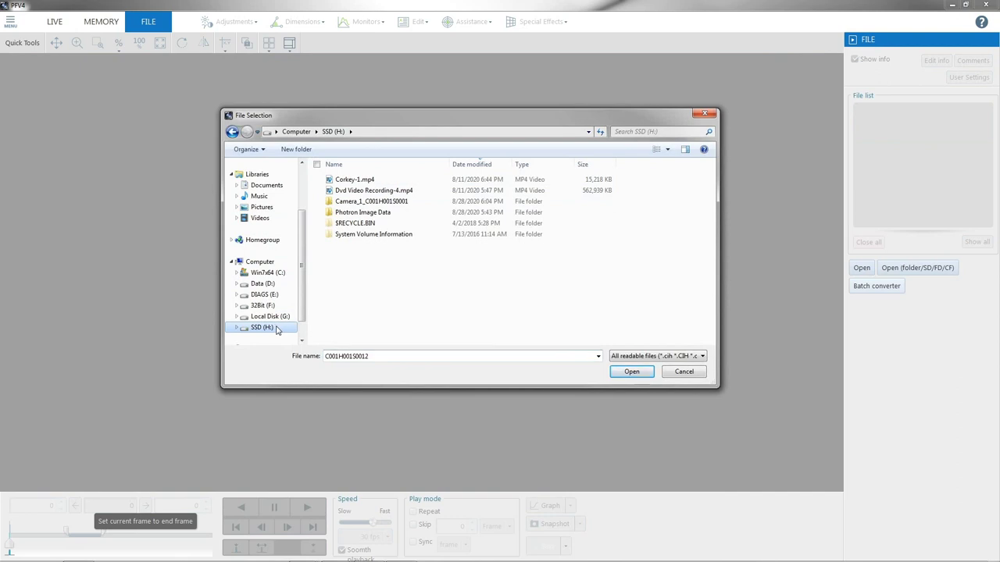
double_click(384, 217)
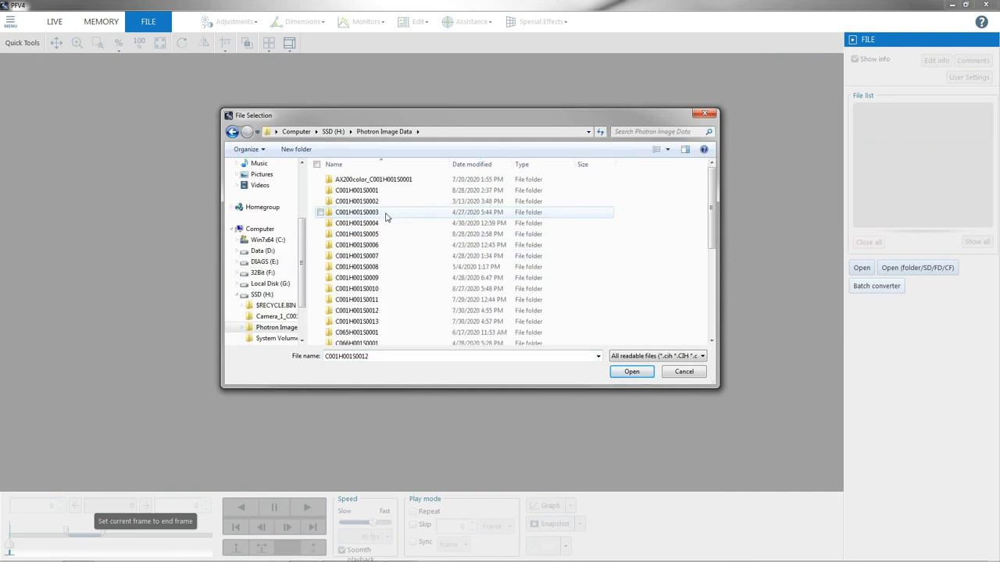
click(475, 164)
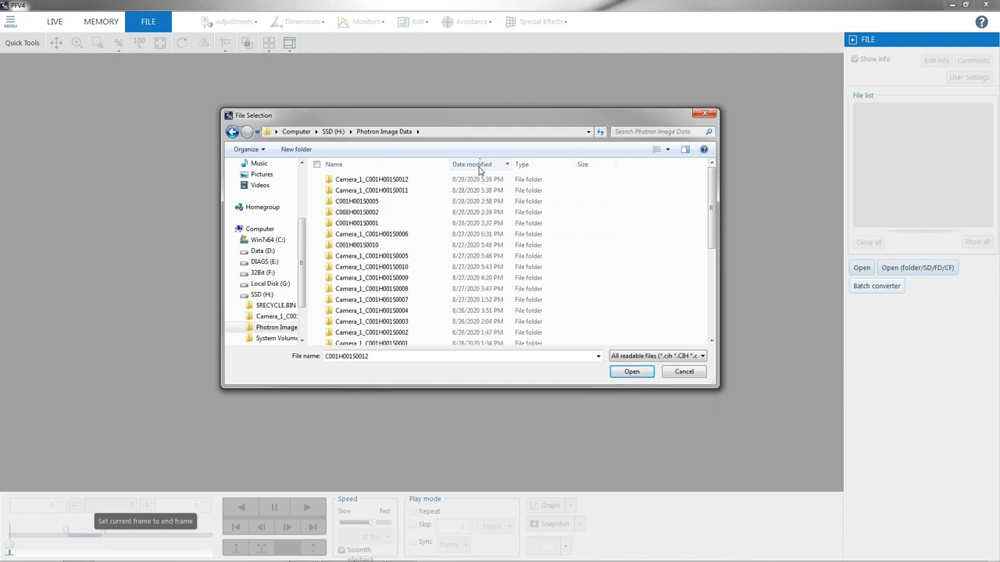
click(396, 181)
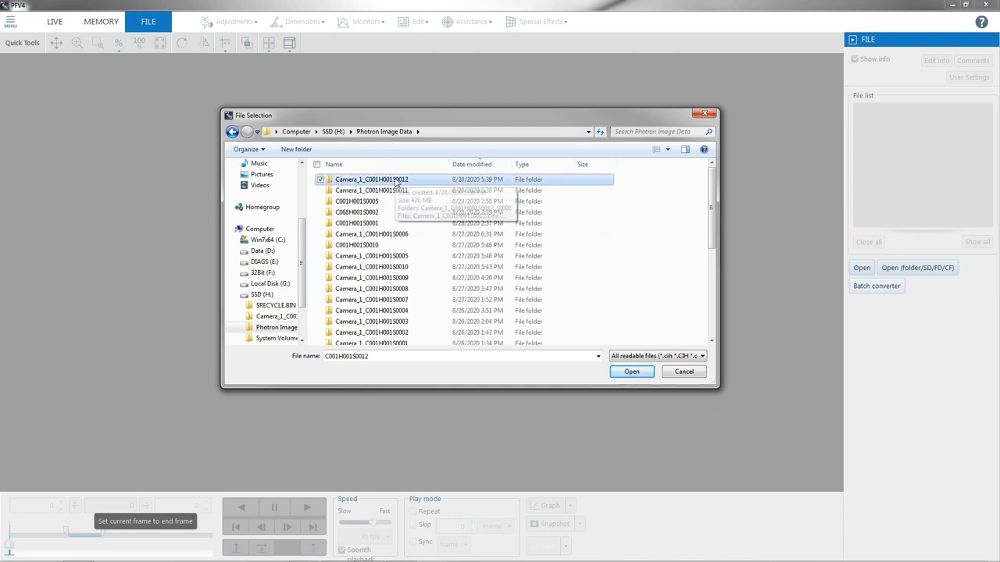
double_click(396, 180)
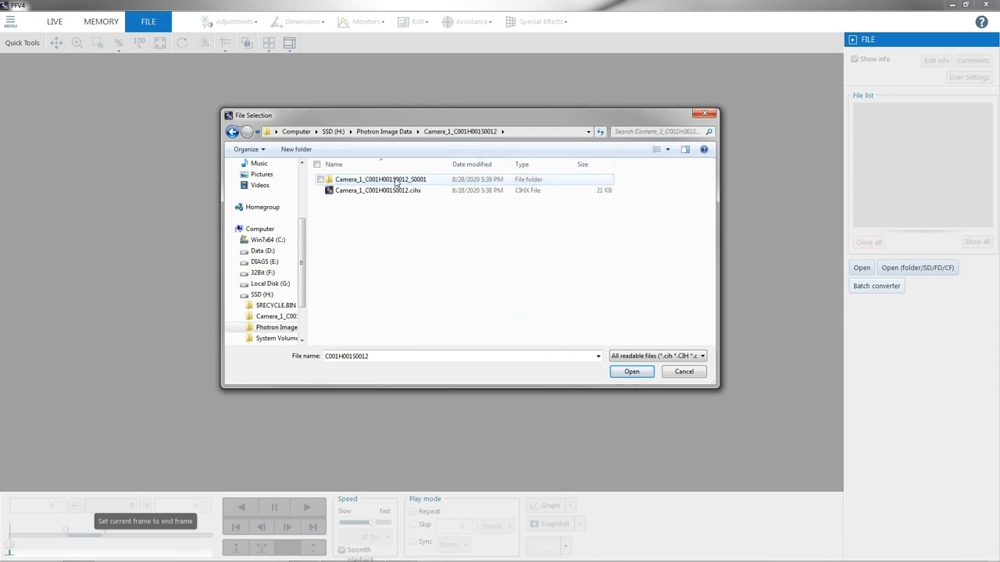
double_click(380, 192)
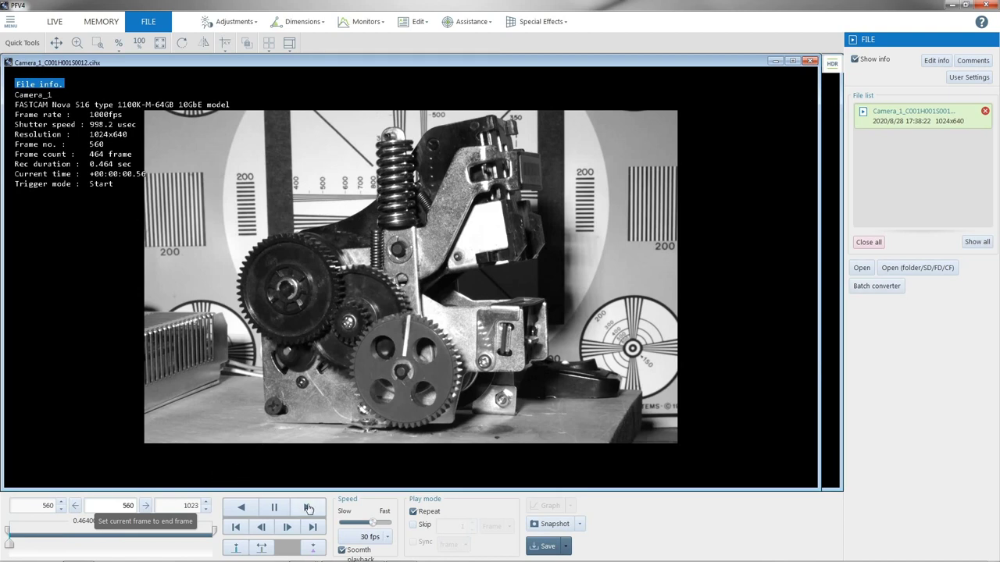
- Play the reopened clip forward and lower the playback speed from 30 fps to 25 fps
click(310, 508)
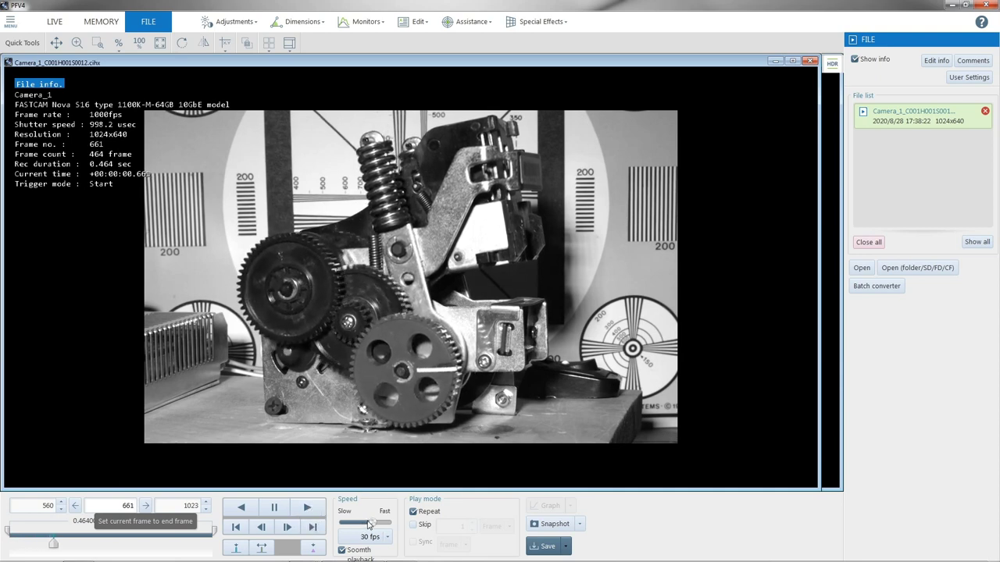
mouse_move(372, 522)
mouse_down()
mouse_move(353, 523)
mouse_move(368, 522)
mouse_up()
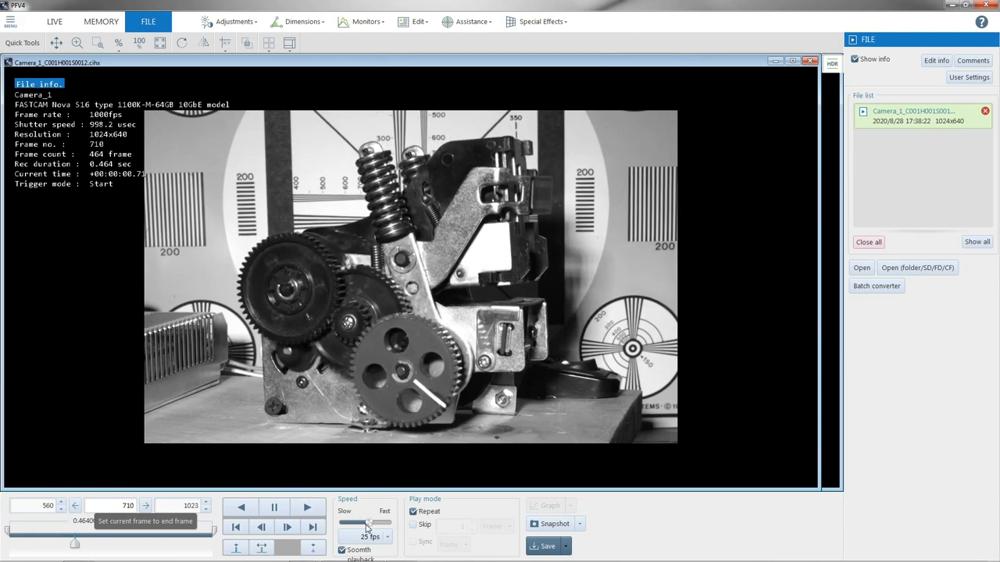
- In the Save settings, set the output format to MP4 instead of AVI
click(545, 547)
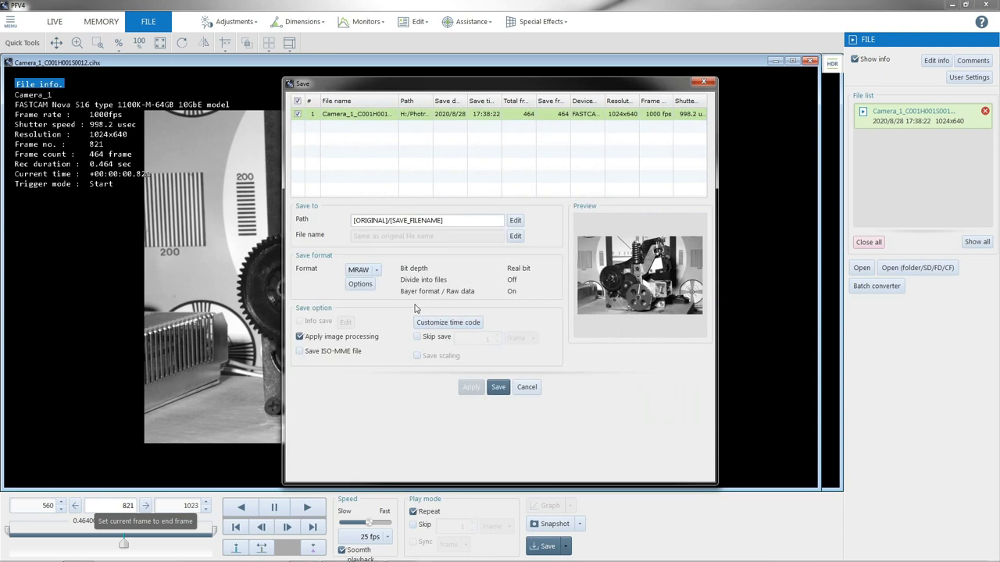
click(375, 272)
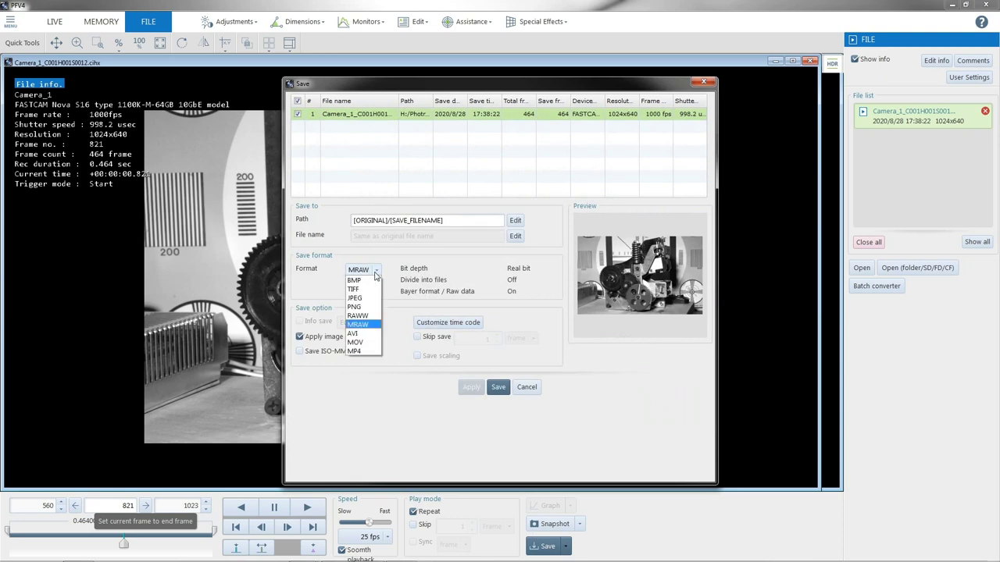
click(362, 339)
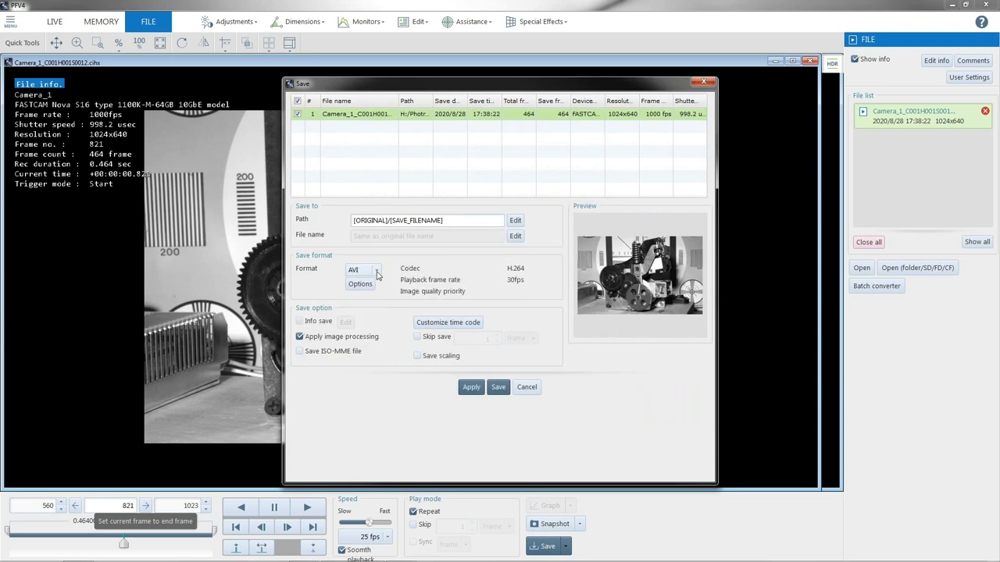
click(374, 270)
click(363, 351)
- Export all 464 frames to MP4 and close the progress window at 100%
click(497, 388)
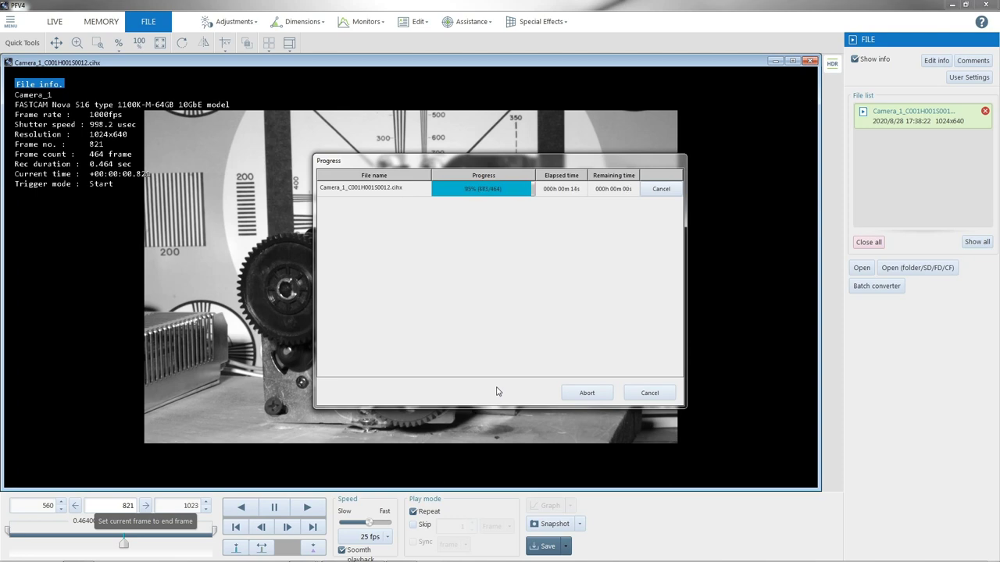
click(649, 393)
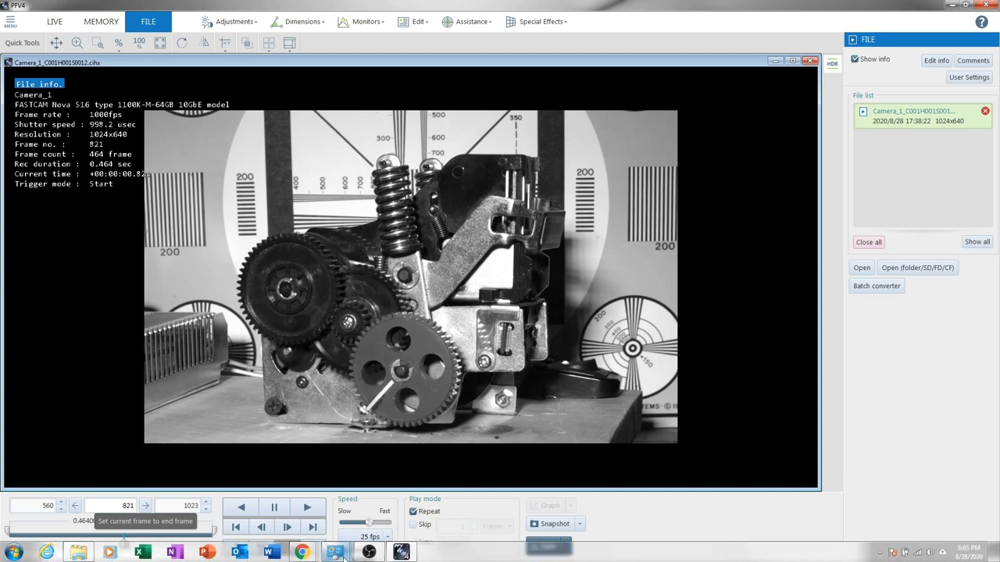
- Minimize PFV4 and browse Photron Image Data > Camera_1_C001H001S0012 > Camera_1_C001H001S0012_S0001 in Explorer
mouse_move(78, 553)
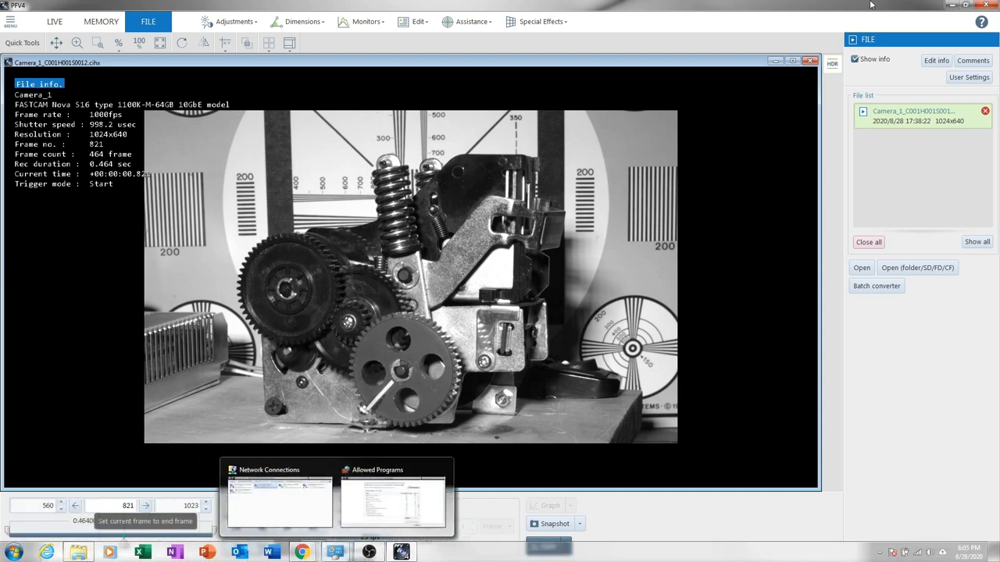
click(951, 5)
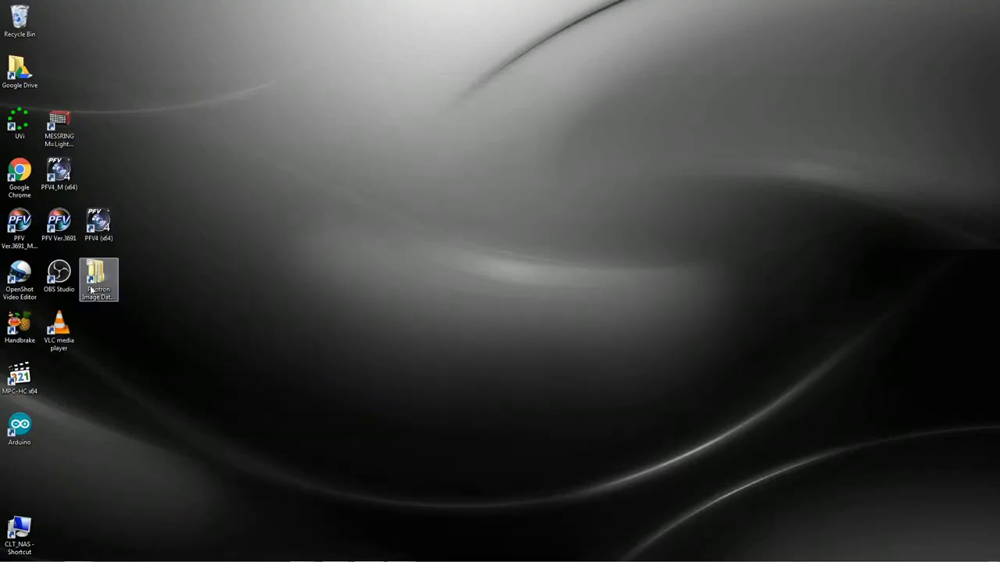
double_click(92, 289)
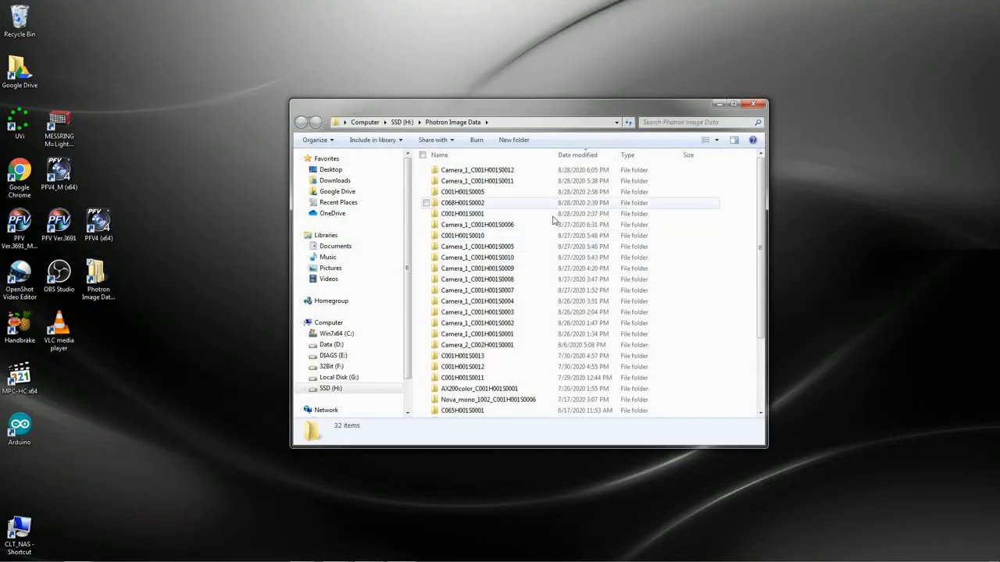
double_click(515, 173)
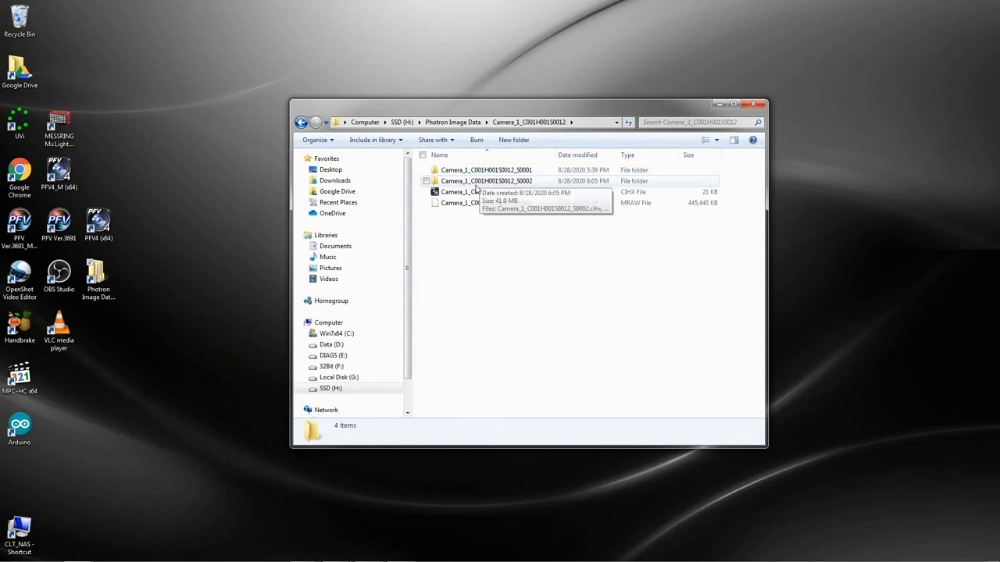
double_click(522, 174)
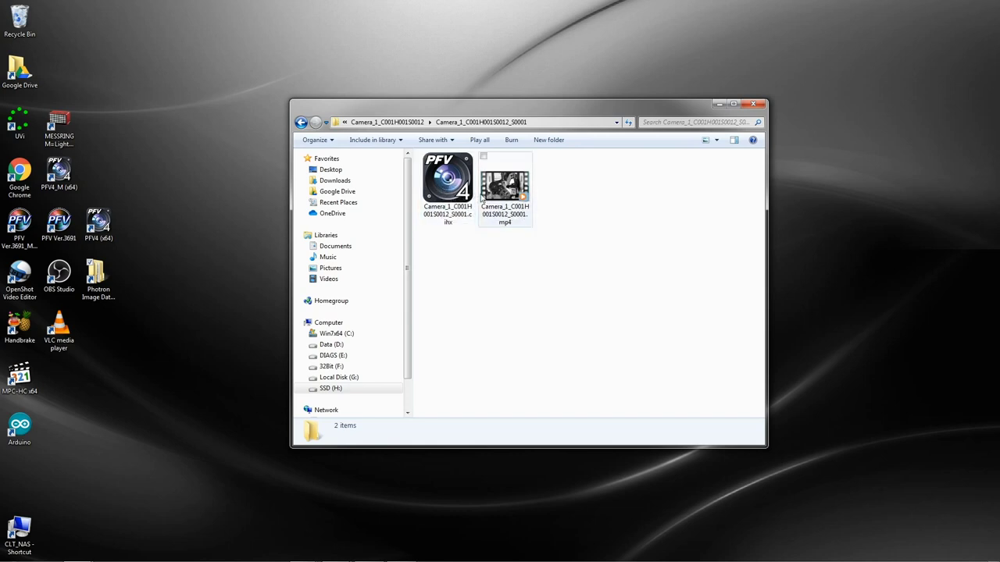
- Play the exported stapler MP4 in Windows Media Player, then return to PFV4
double_click(516, 192)
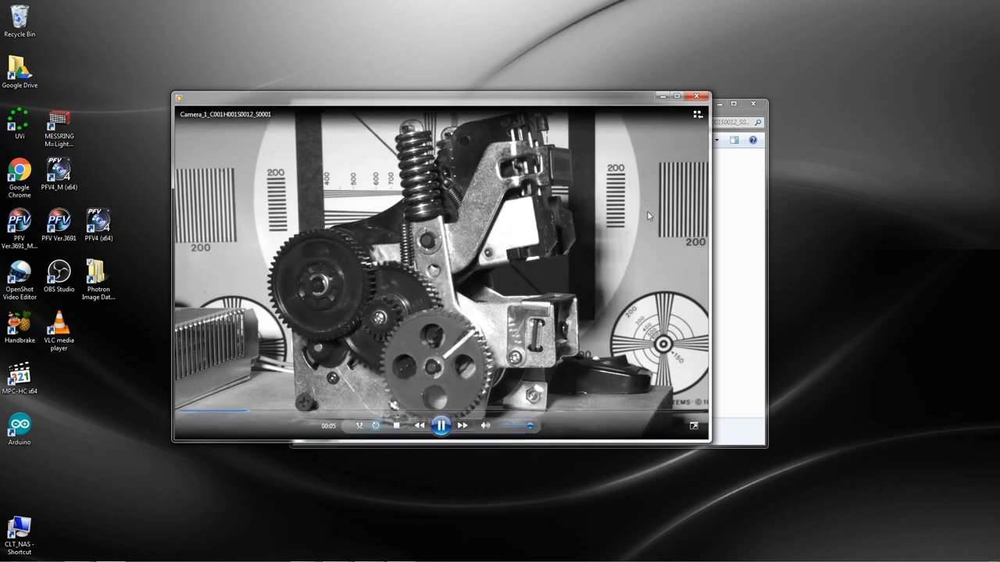
click(401, 552)
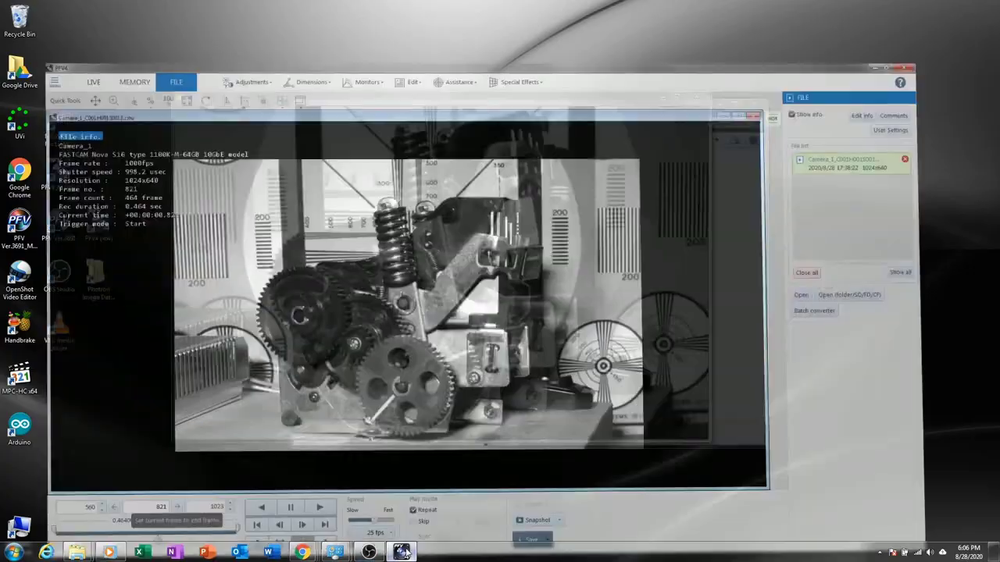